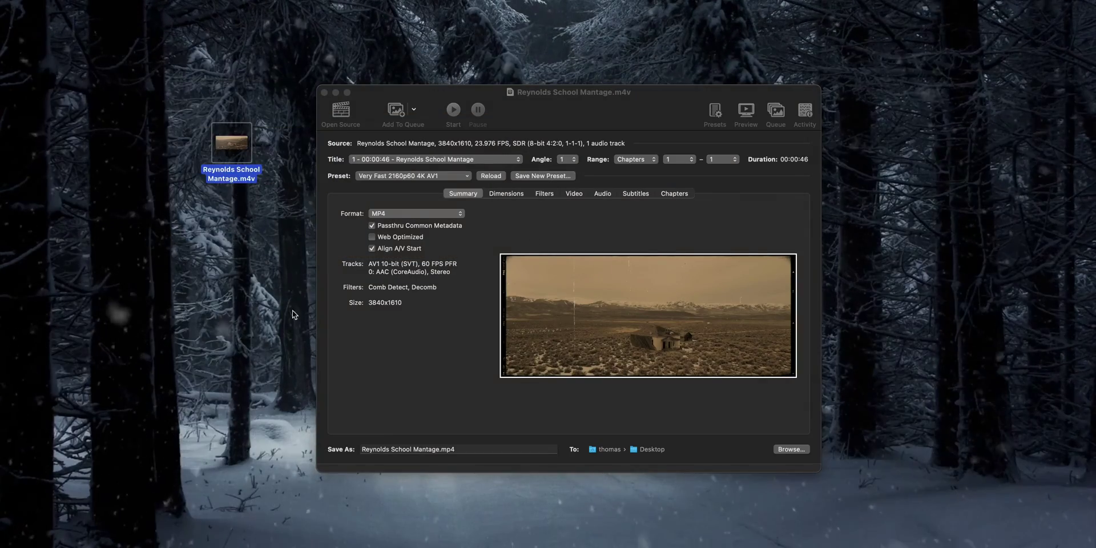
pyautogui.click(249, 268)
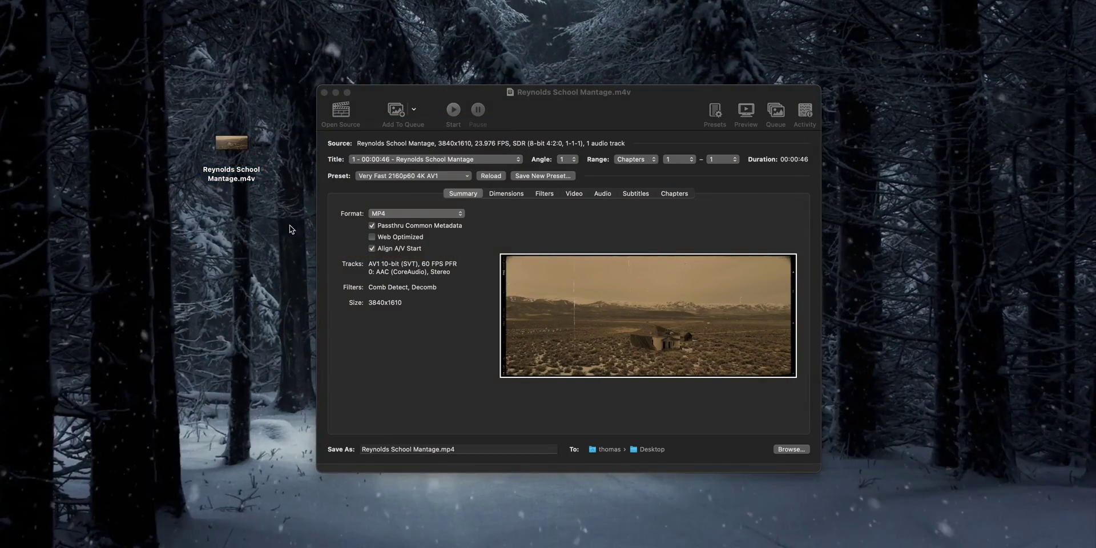
pyautogui.click(569, 128)
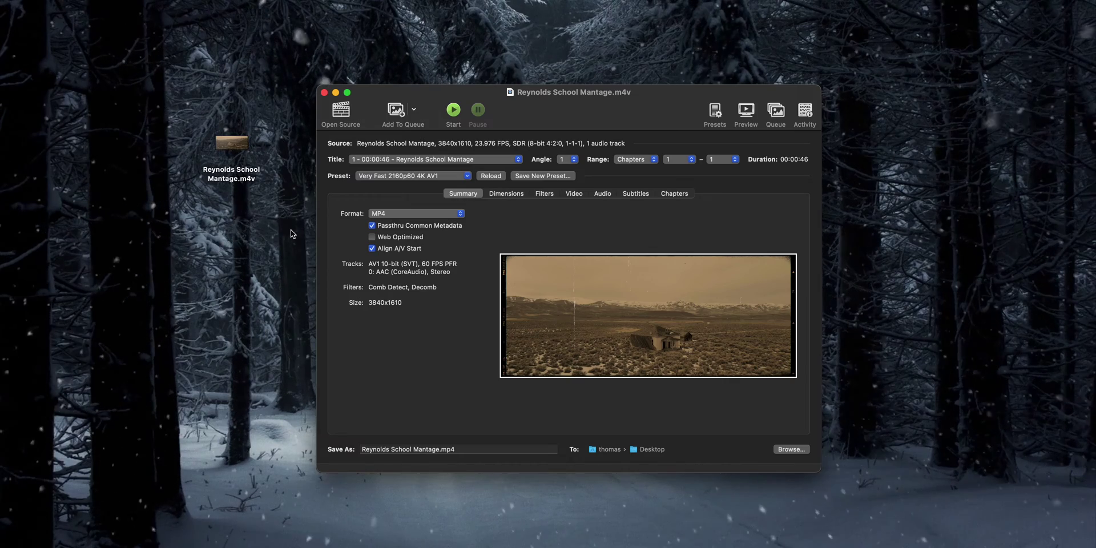
pyautogui.moveTo(594, 134); pyautogui.dragTo(594, 137)
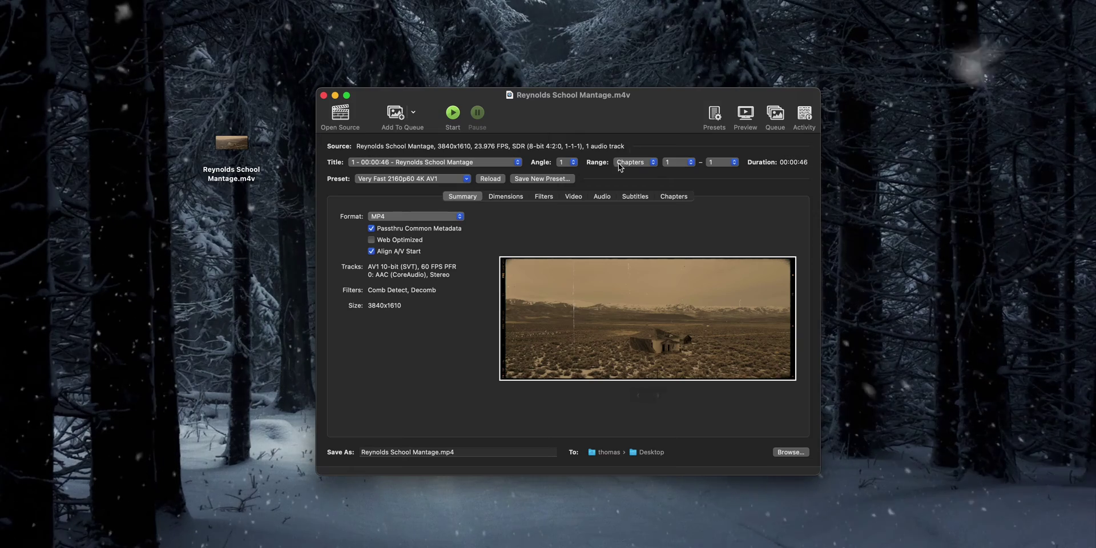
# Open Reynolds School Mantage.m4v from the Desktop as the source video and preview the original file.
pyautogui.click(341, 114)
pyautogui.moveTo(231, 143); pyautogui.dragTo(365, 194)
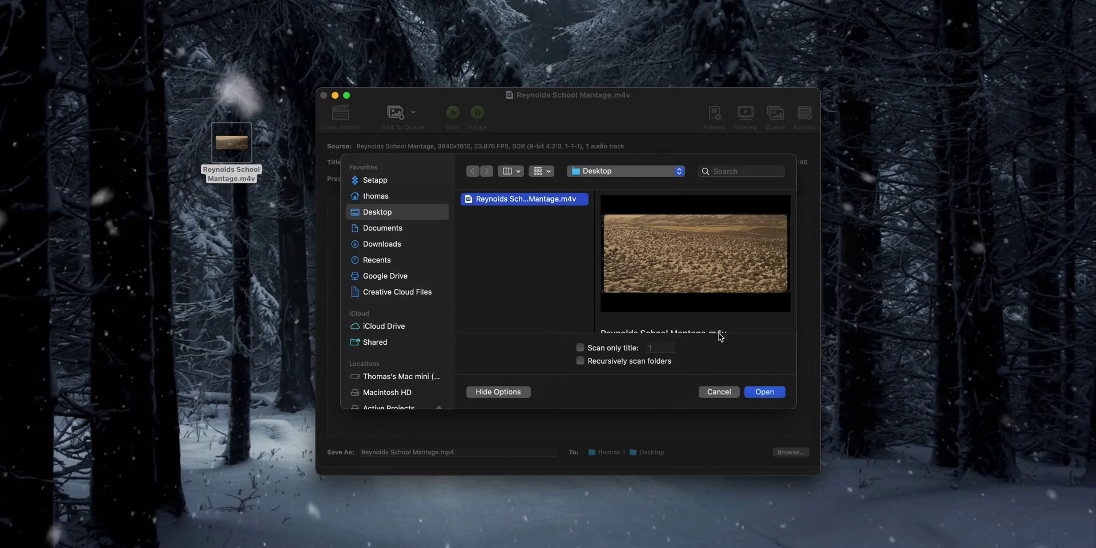
pyautogui.click(764, 392)
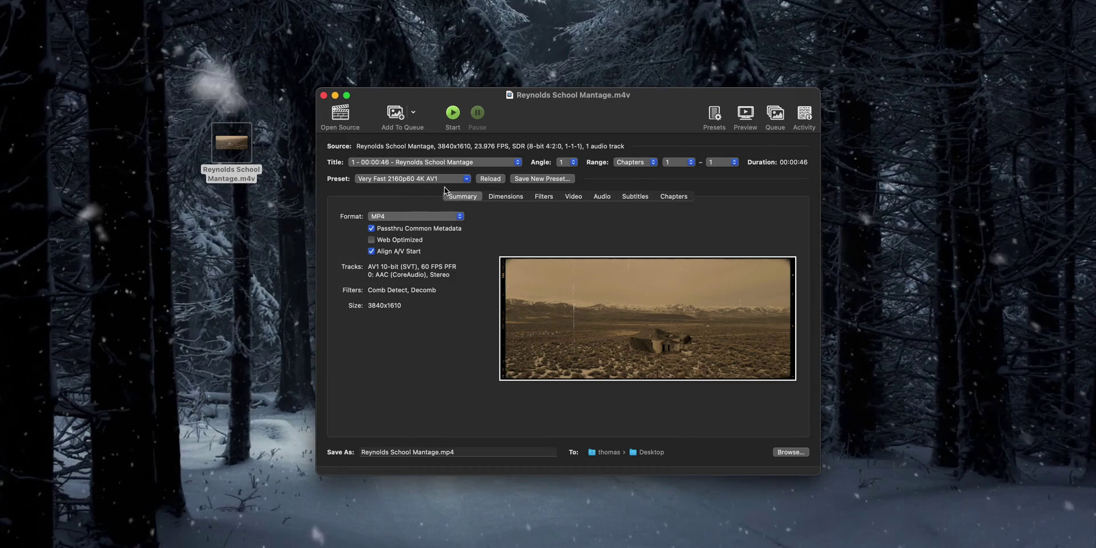
pyautogui.click(231, 143)
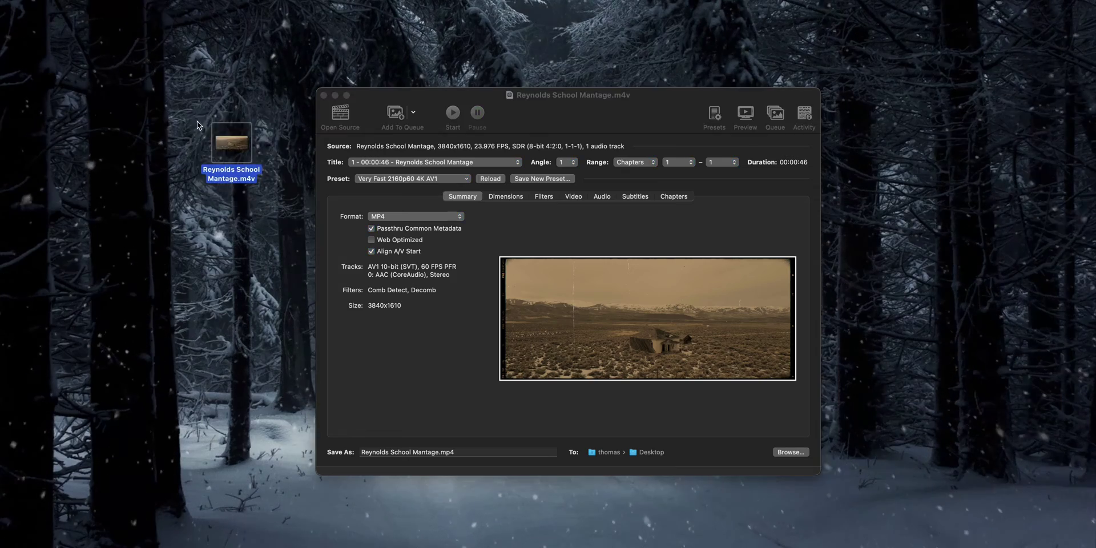
pyautogui.press('space')
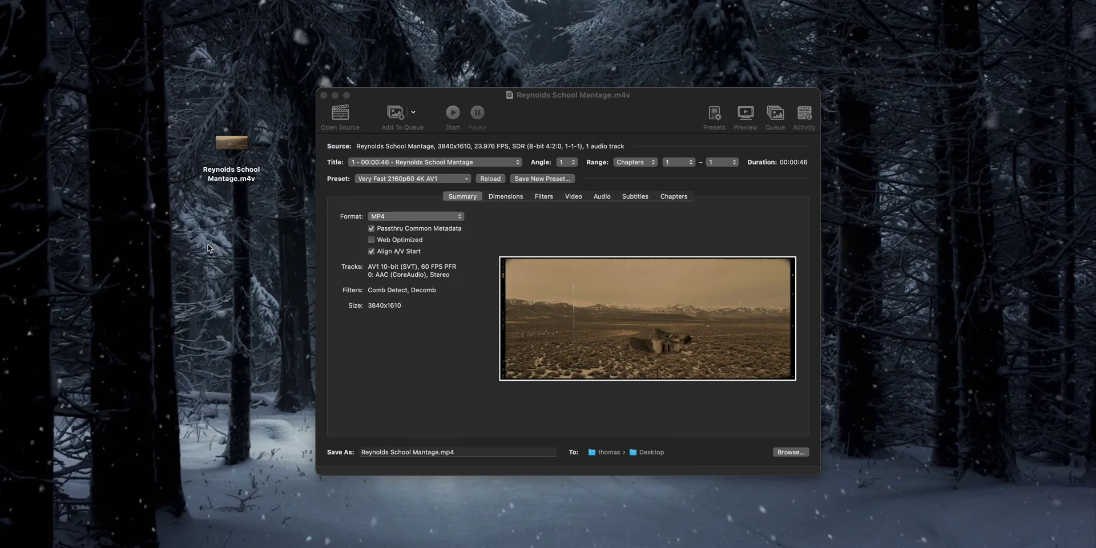
# Apply the Web preset Creator 2160p60 4K to the source video.
pyautogui.click(420, 180)
pyautogui.moveTo(460, 209)
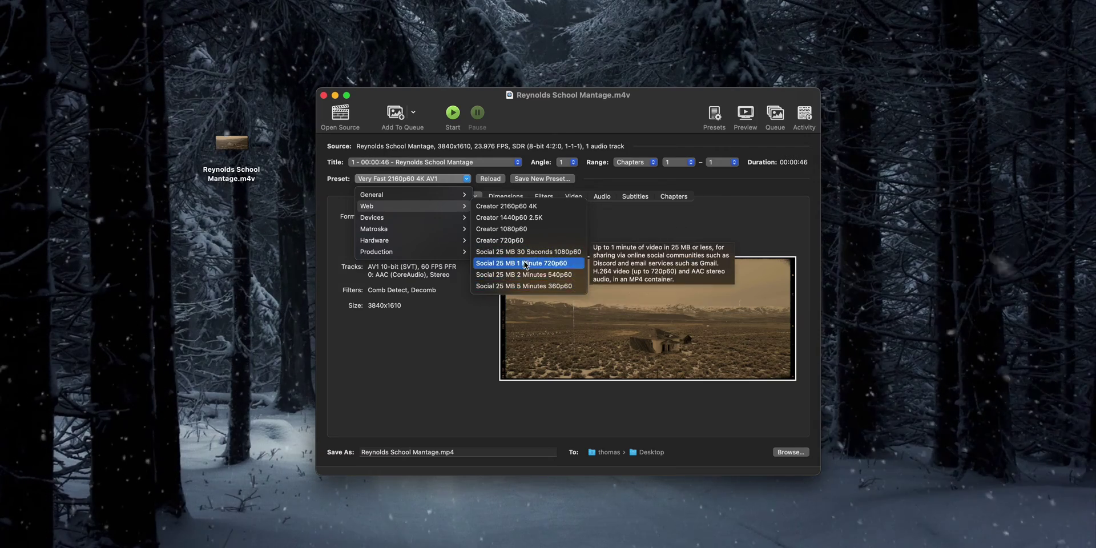
pyautogui.click(540, 211)
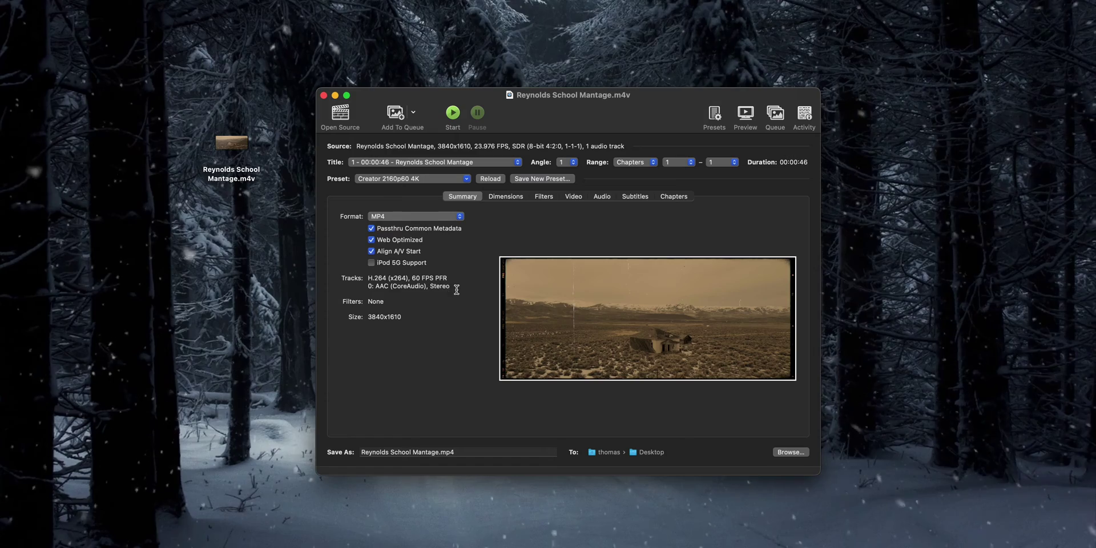
# Keep the H.264 (x264) video encoder and set the framerate to 23.976 (NTSC Film).
pyautogui.click(574, 197)
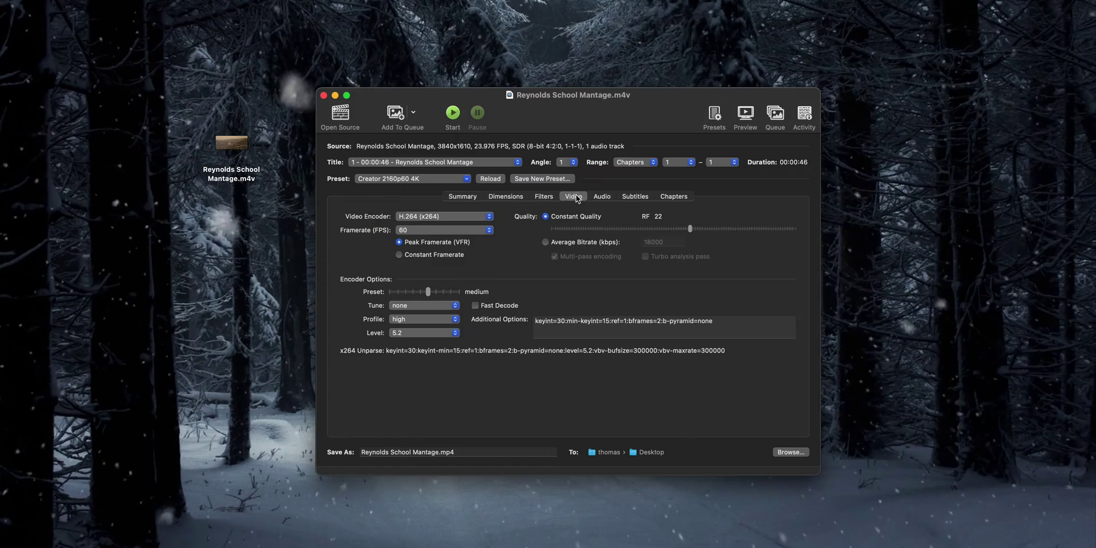
pyautogui.click(448, 220)
pyautogui.click(444, 219)
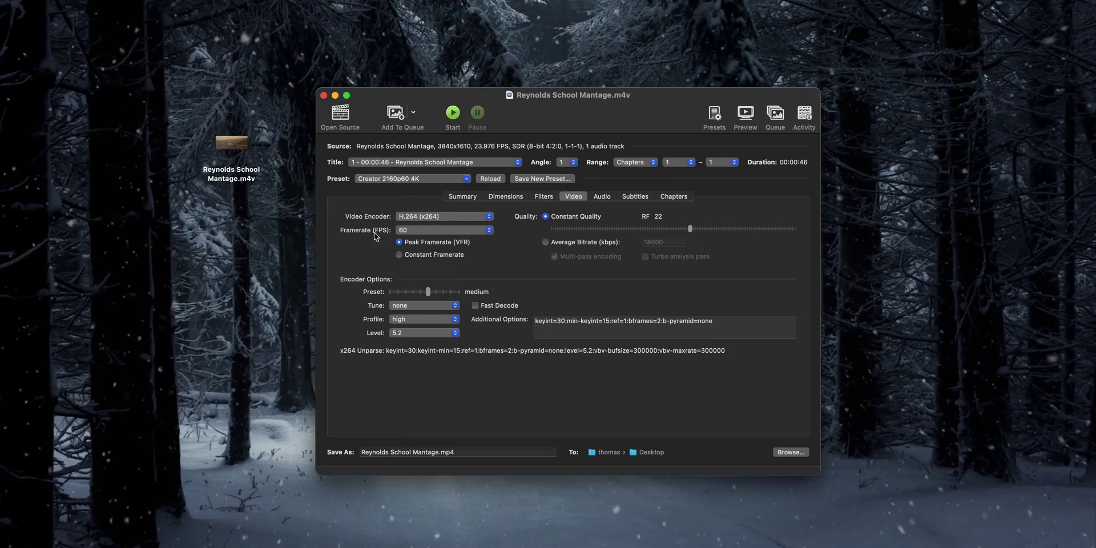
pyautogui.click(449, 231)
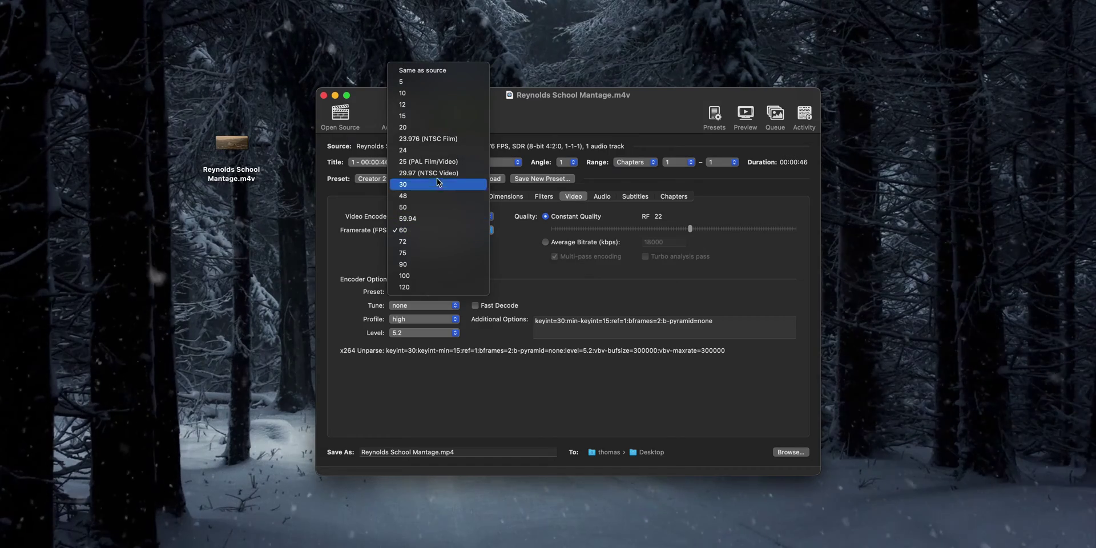
pyautogui.click(400, 141)
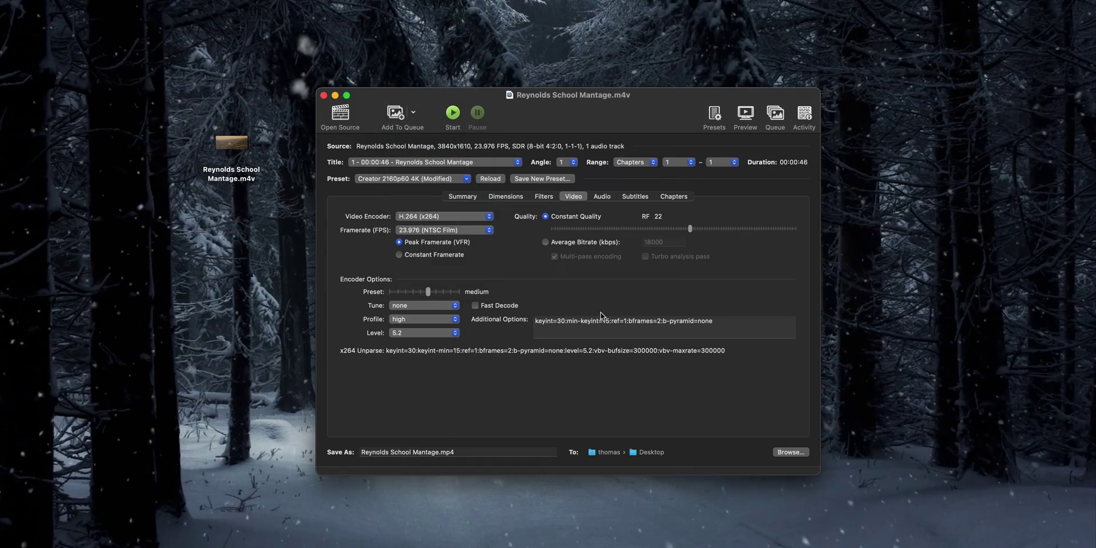
# Play the original clip to check its frame edges, and set the cropping in the dimension settings to None.
pyautogui.click(507, 197)
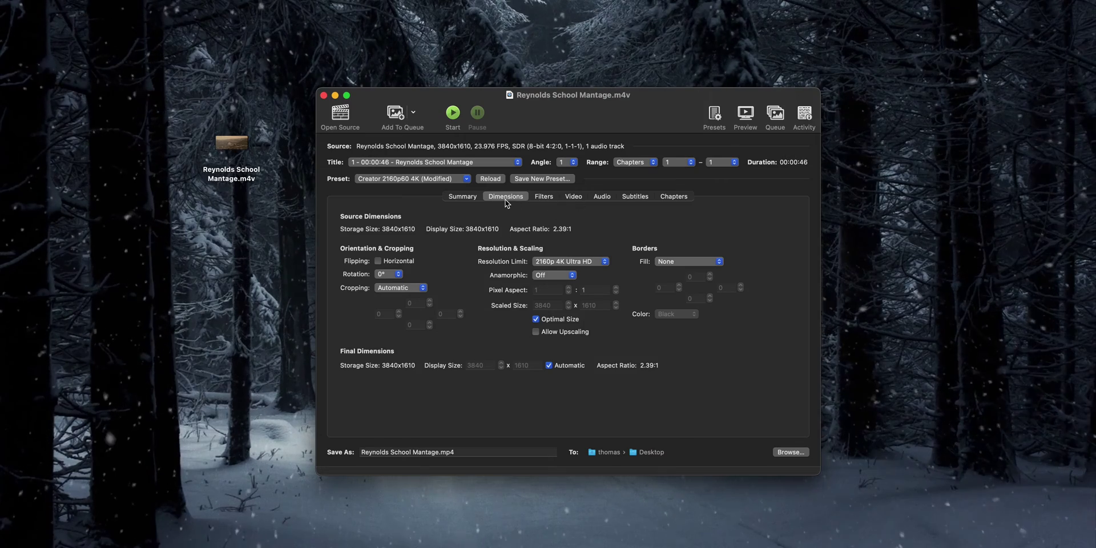
pyautogui.moveTo(292, 225); pyautogui.dragTo(210, 118)
pyautogui.press('space')
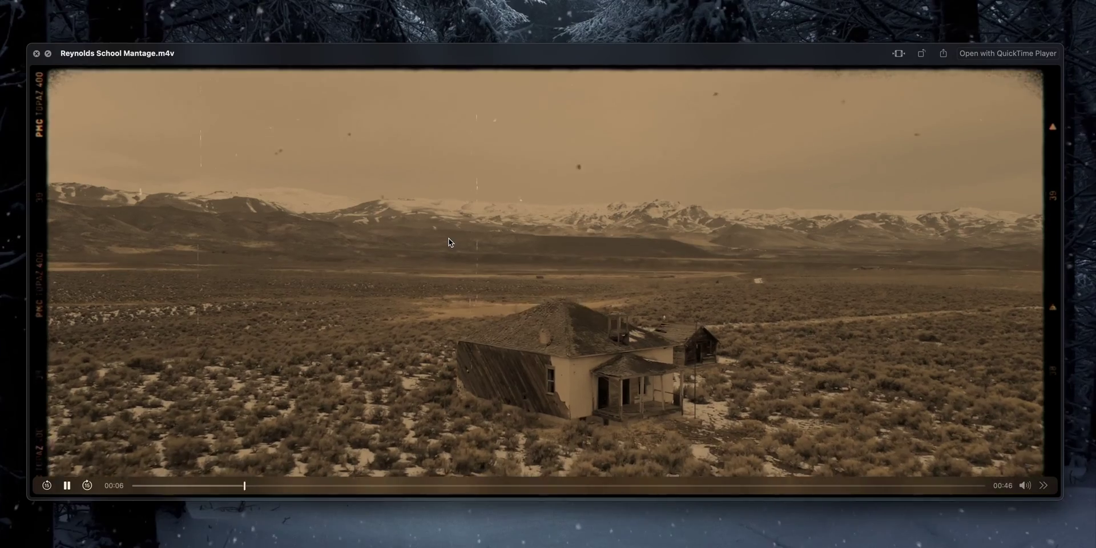
pyautogui.press('space')
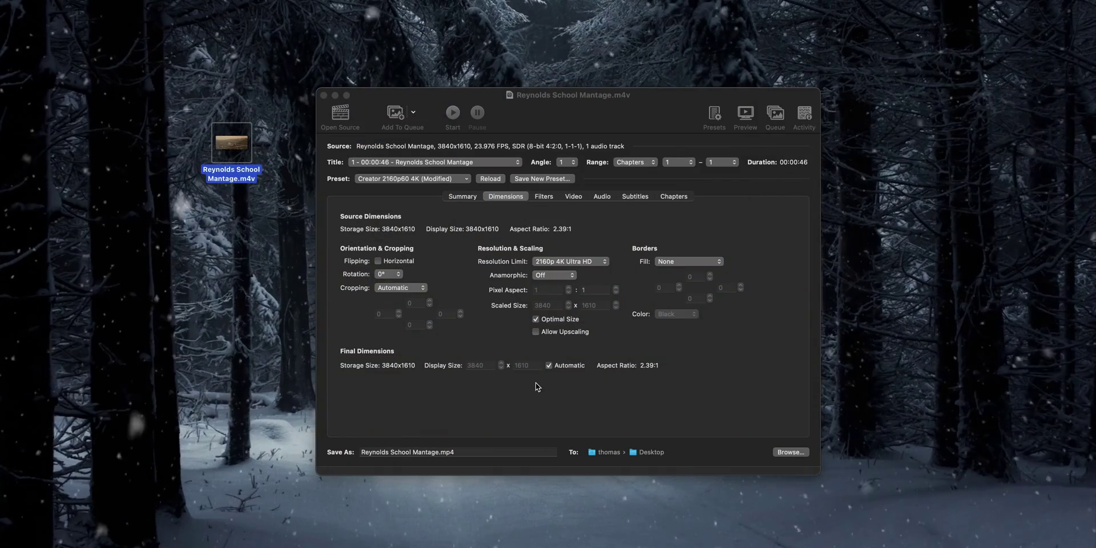
pyautogui.click(574, 396)
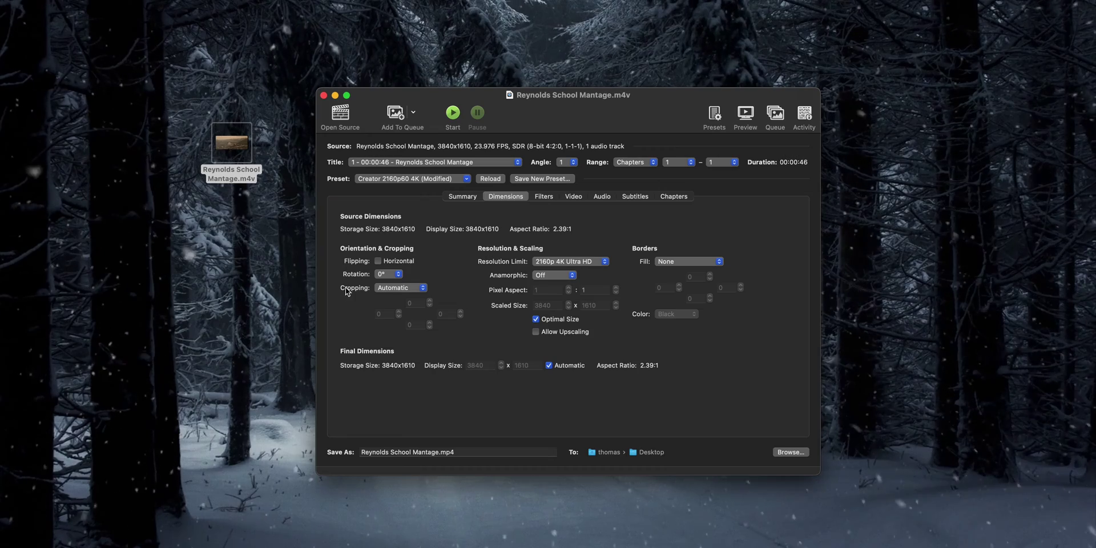
pyautogui.click(410, 288)
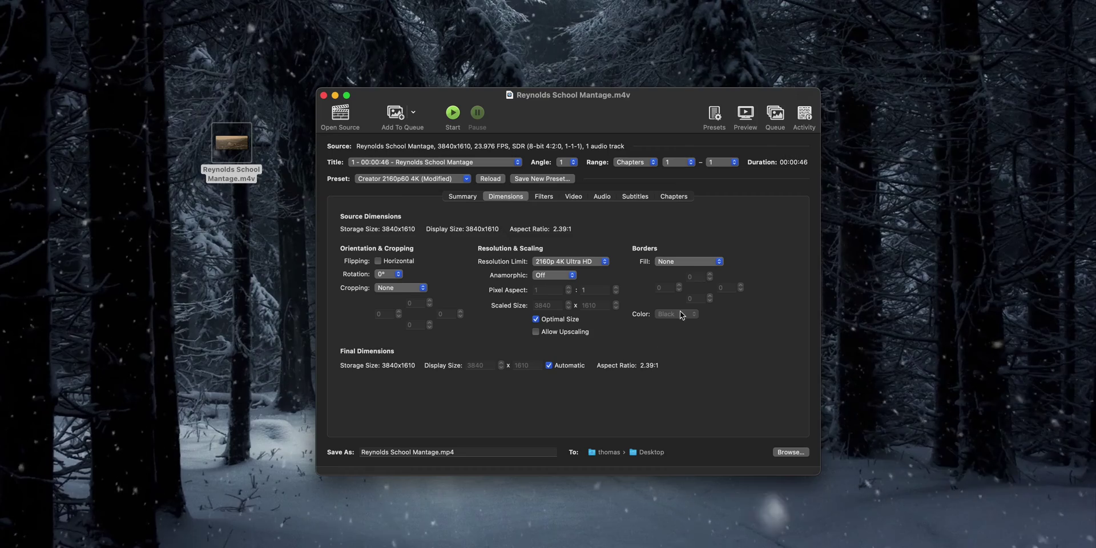
# Check the video encoder and framerate settings once more and start encoding the video.
pyautogui.click(573, 196)
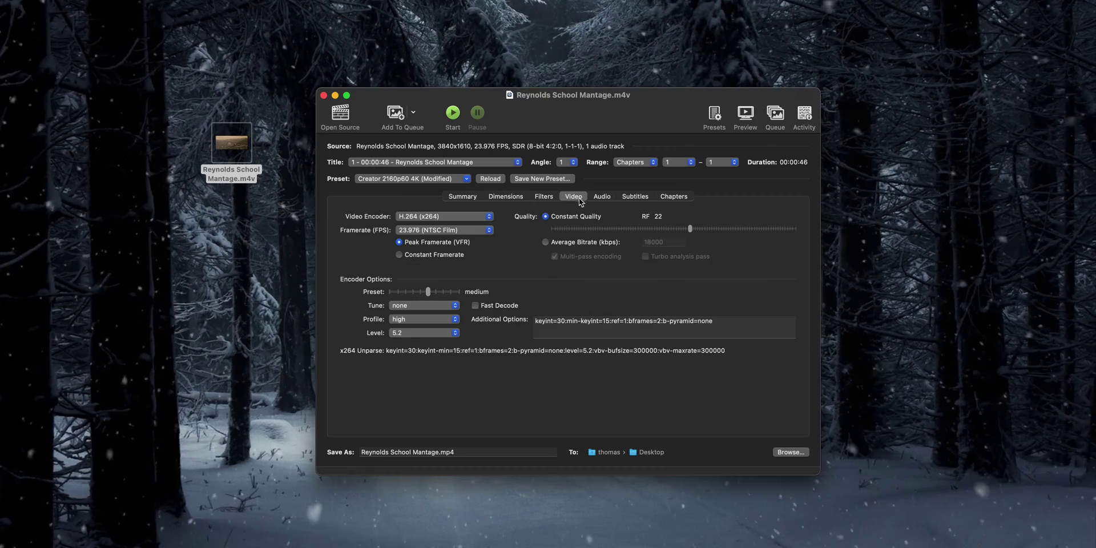
pyautogui.click(412, 219)
pyautogui.click(425, 218)
pyautogui.click(445, 231)
pyautogui.click(497, 250)
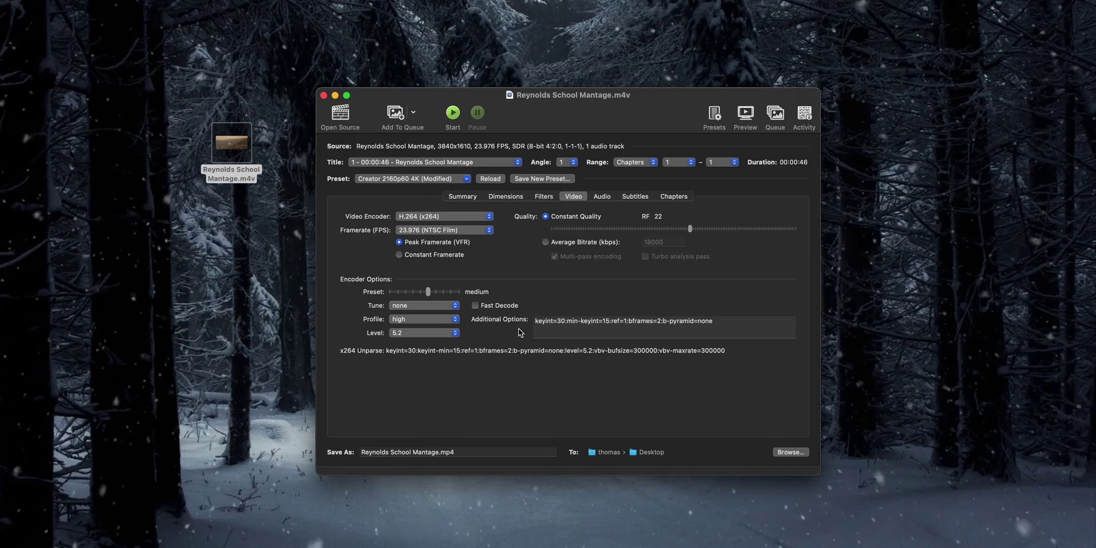
pyautogui.click(456, 116)
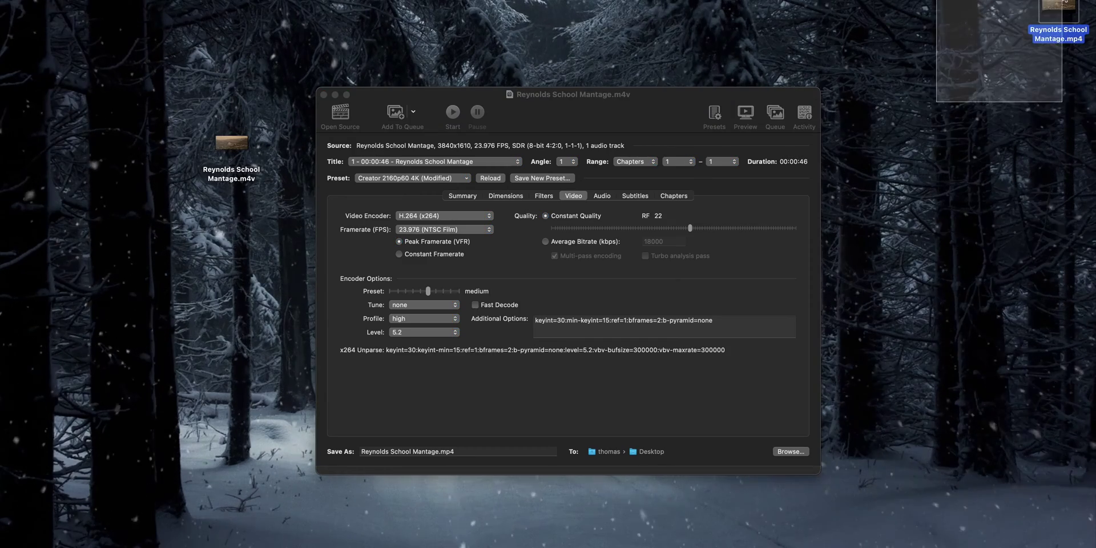
# Place the encoded Reynolds School Mantage.mp4 below the original on the desktop and preview it.
pyautogui.moveTo(1055, 19); pyautogui.dragTo(224, 233)
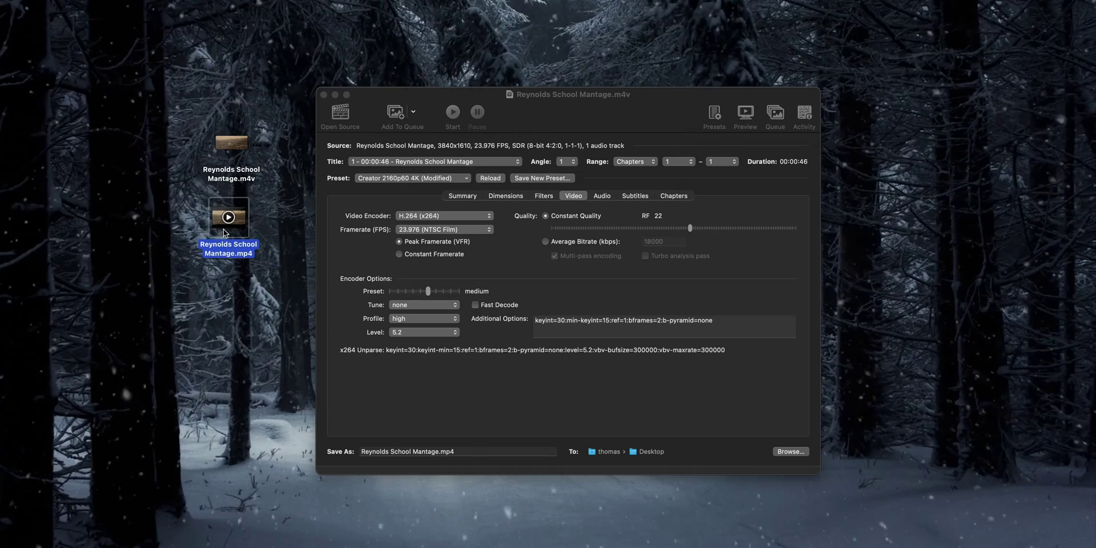
pyautogui.press('space')
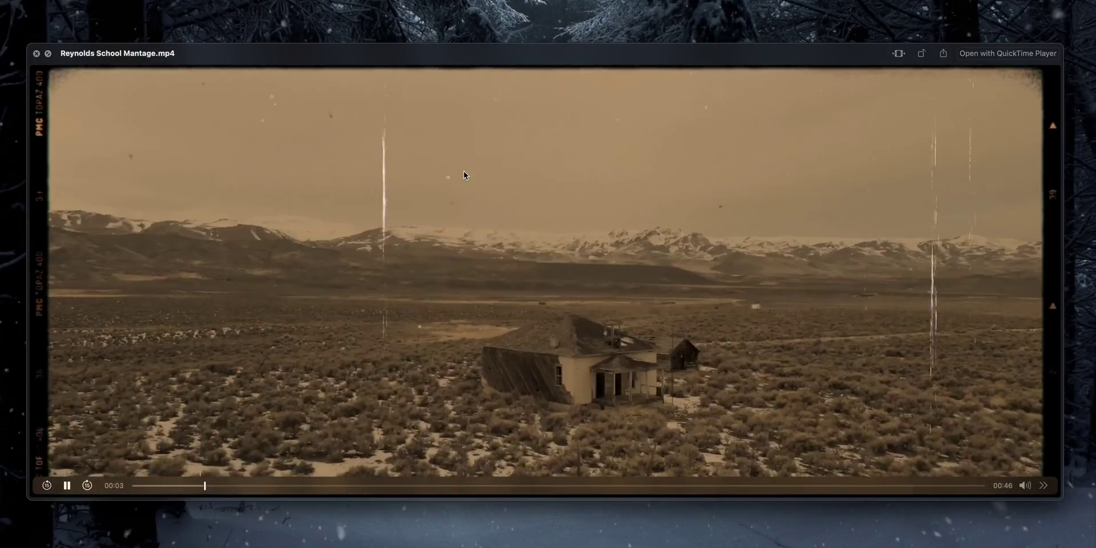
pyautogui.press('space')
# Compare the file information of the original m4v and the encoded mp4 for their sizes.
pyautogui.moveTo(274, 297); pyautogui.dragTo(208, 101)
pyautogui.press('super+i')
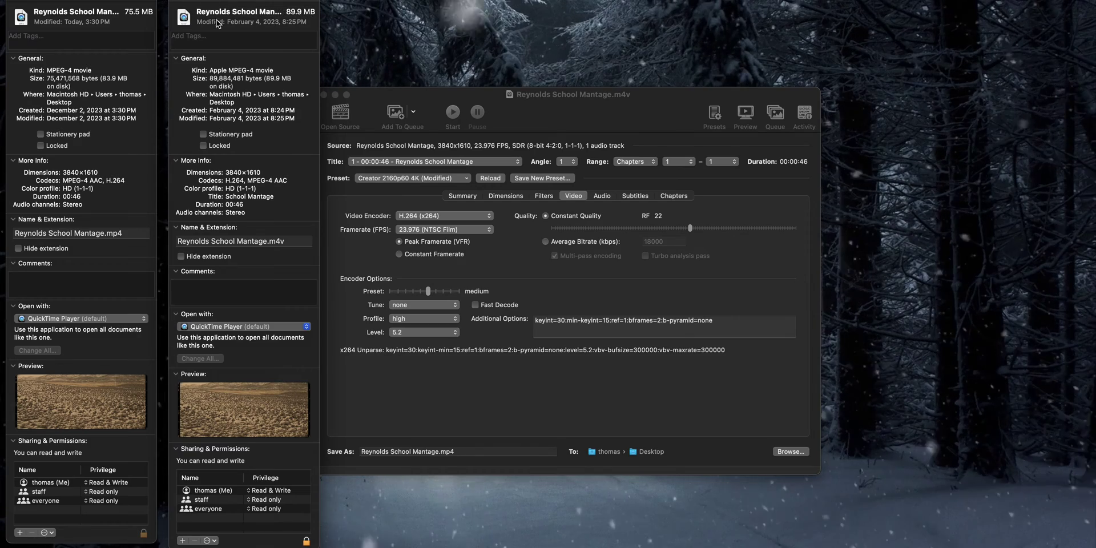
pyautogui.press('super+w')
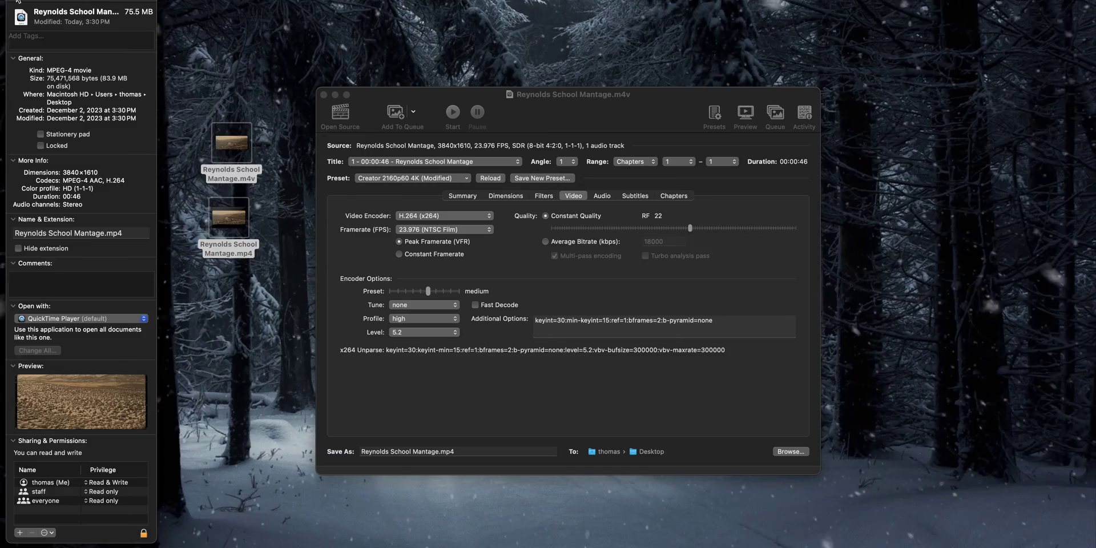
pyautogui.press('super+w')
# Preview the encoded Reynolds School Mantage.mp4 again and clear that file off the desktop.
pyautogui.click(587, 127)
pyautogui.moveTo(228, 217); pyautogui.dragTo(925, 249)
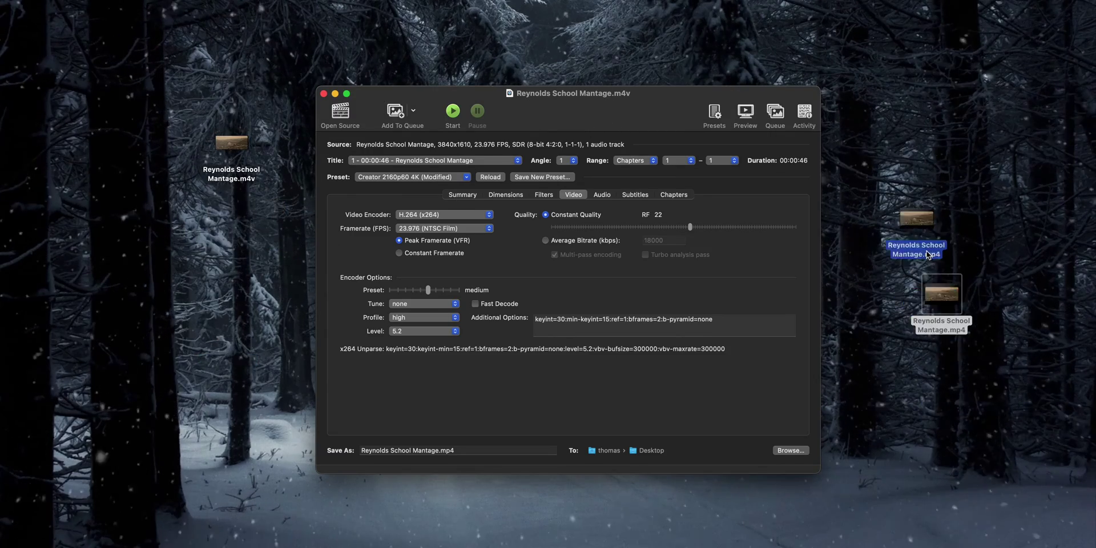
pyautogui.press('space')
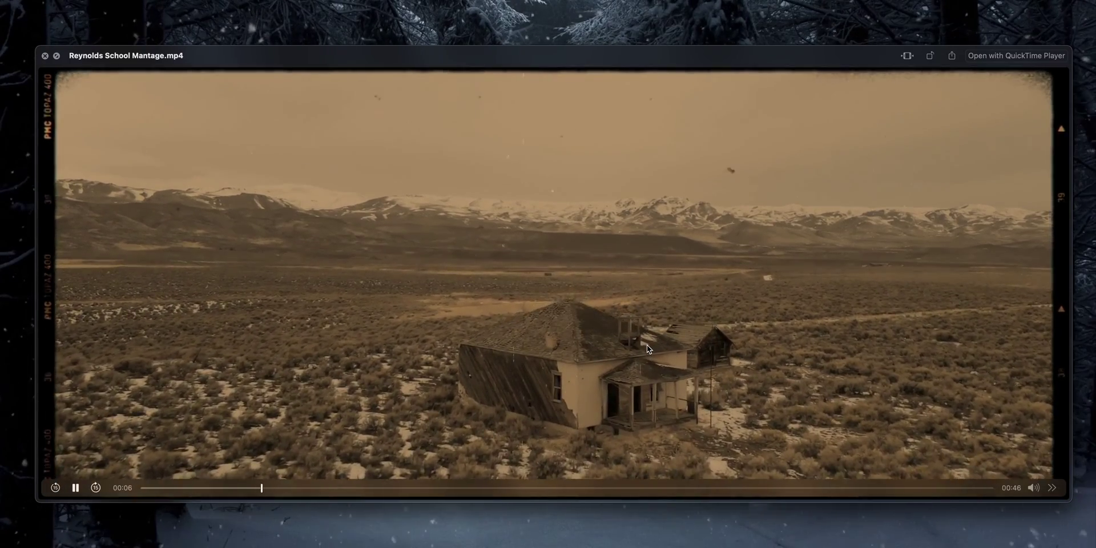
pyautogui.press('space')
pyautogui.moveTo(927, 235); pyautogui.dragTo(1044, 509)
# Set the constant quality to RF 27 and start encoding the video with the new quality.
pyautogui.moveTo(621, 113); pyautogui.dragTo(605, 109)
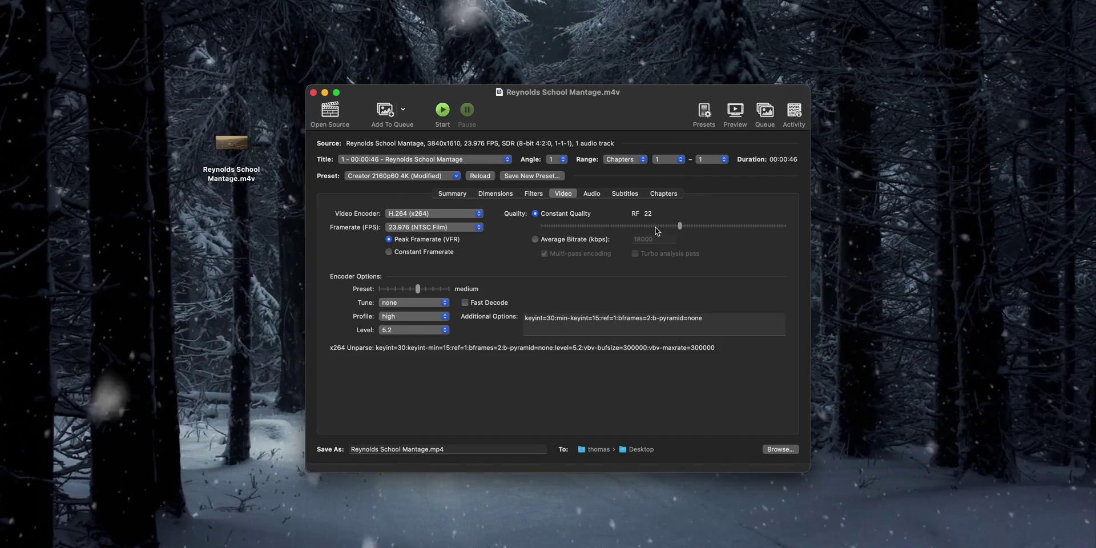
pyautogui.moveTo(655, 228)
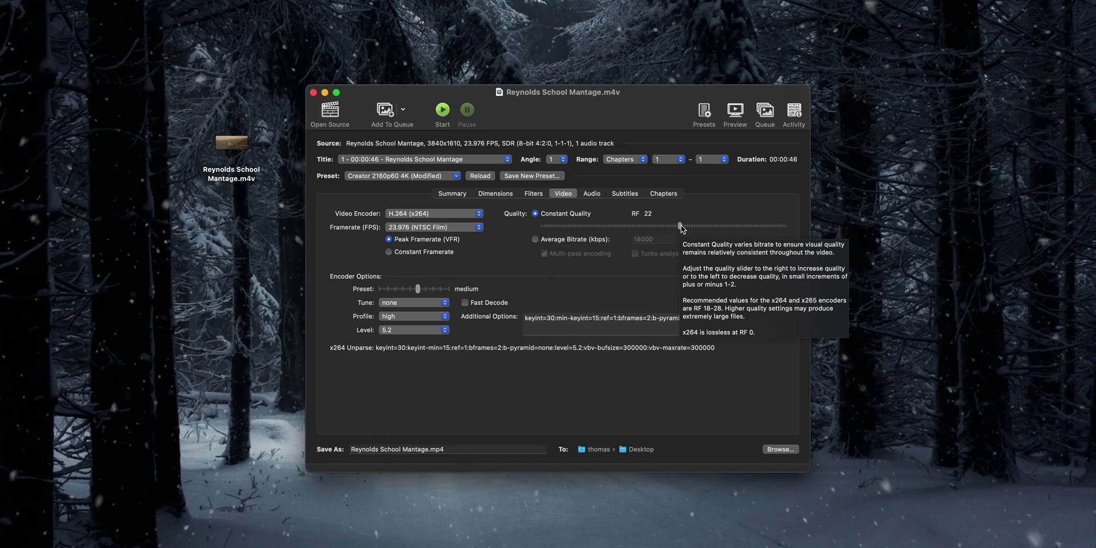
pyautogui.moveTo(679, 230); pyautogui.dragTo(668, 230)
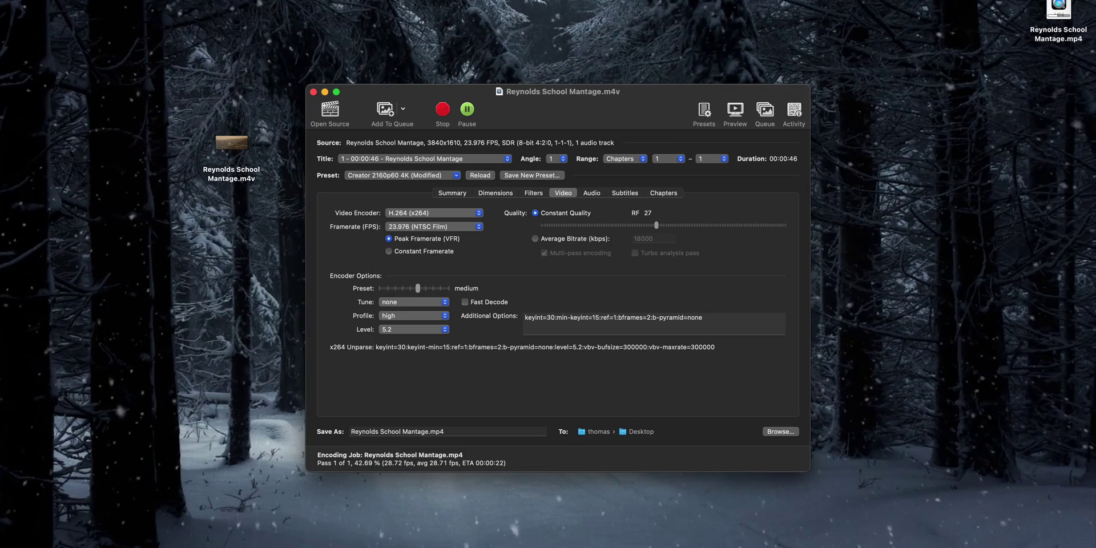
# Place the newly encoded mp4 under the original file on the desktop and preview it.
pyautogui.moveTo(1037, 38); pyautogui.dragTo(242, 228)
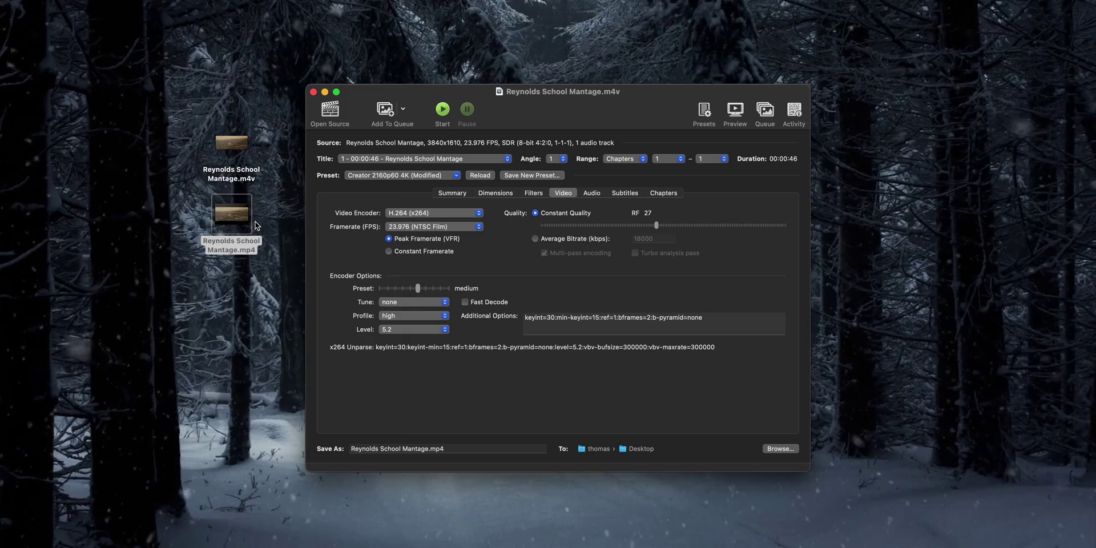
pyautogui.click(255, 321)
pyautogui.click(231, 214)
pyautogui.press('space')
pyautogui.press('space')
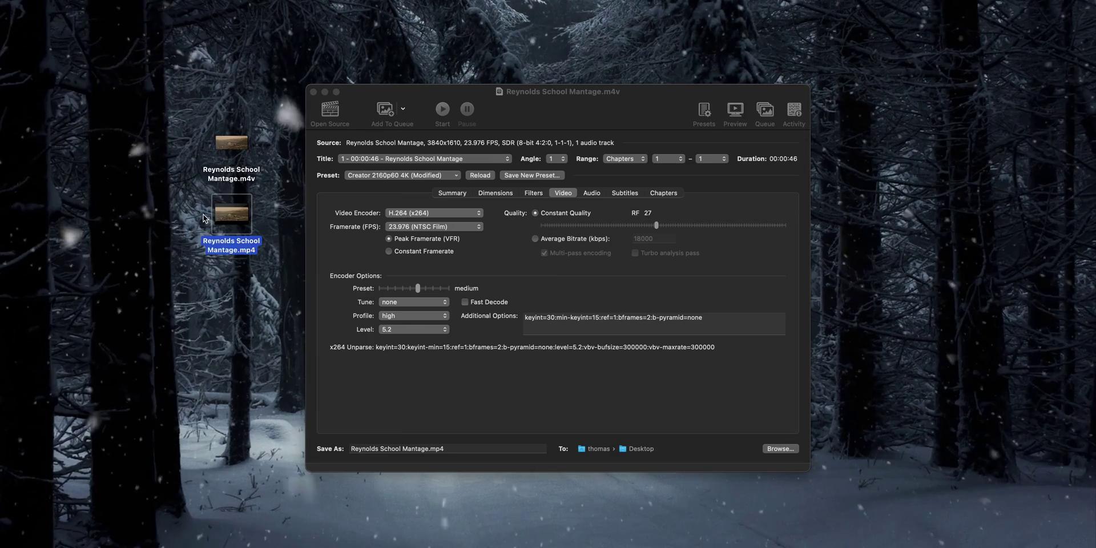
# Inspect the file information of the newly encoded mp4 for its size.
pyautogui.press('super+i')
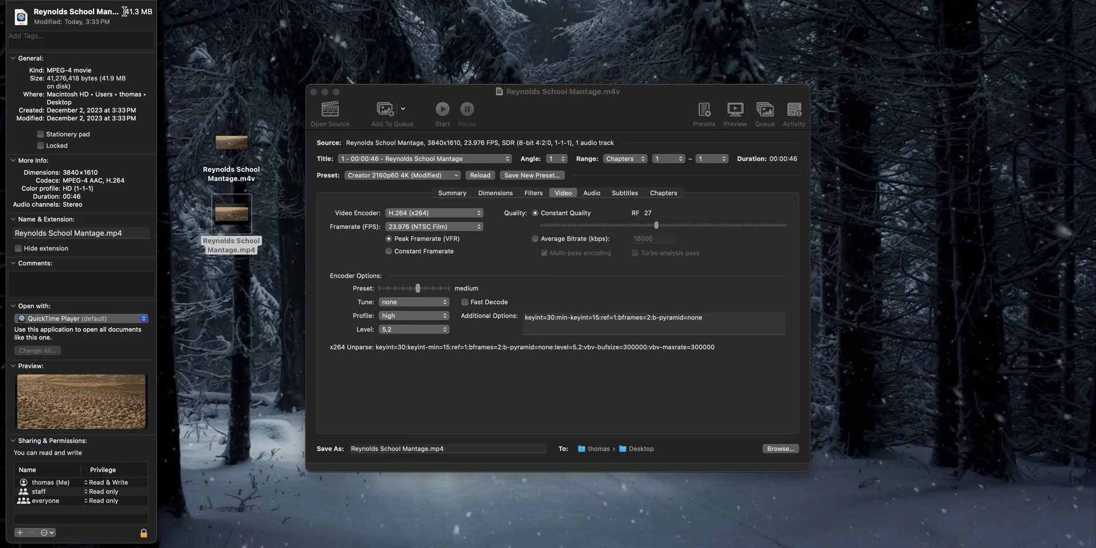
pyautogui.moveTo(125, 11); pyautogui.dragTo(146, 22)
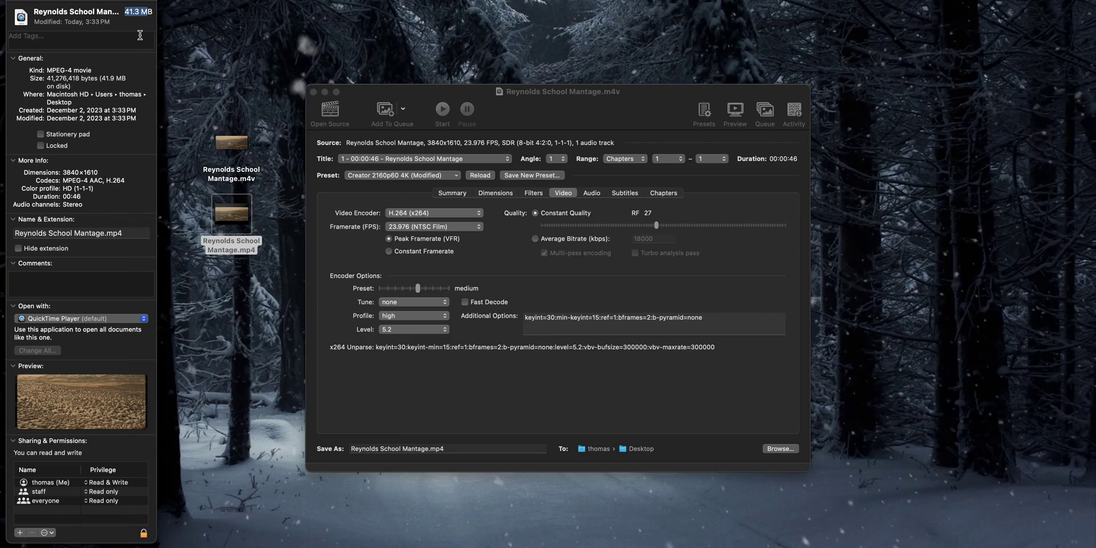
pyautogui.click(137, 18)
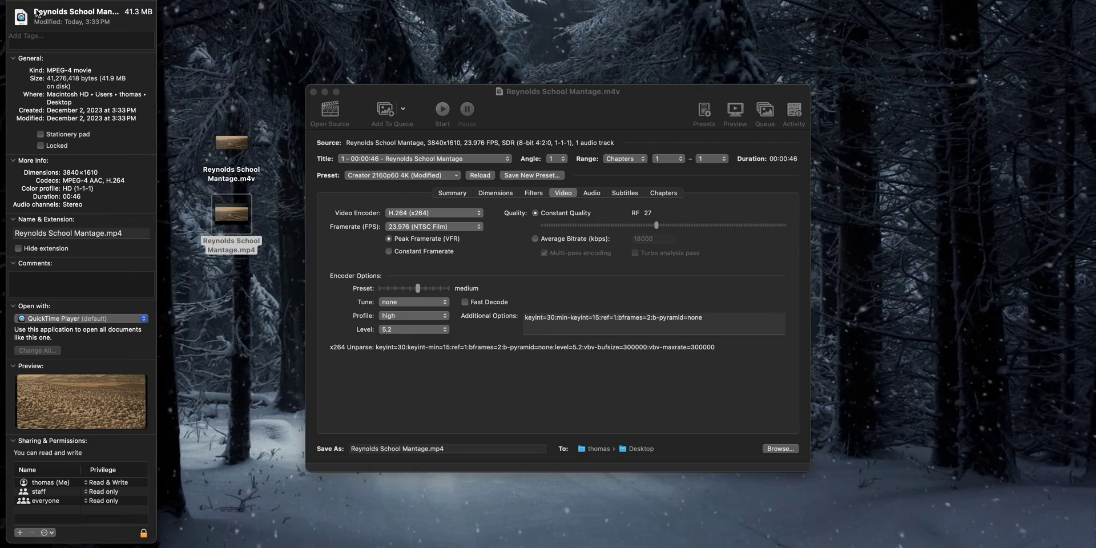
# Close the file information and preview Reynolds School Mantage.mp4 from the desktop.
pyautogui.press('super+w')
pyautogui.click(197, 191)
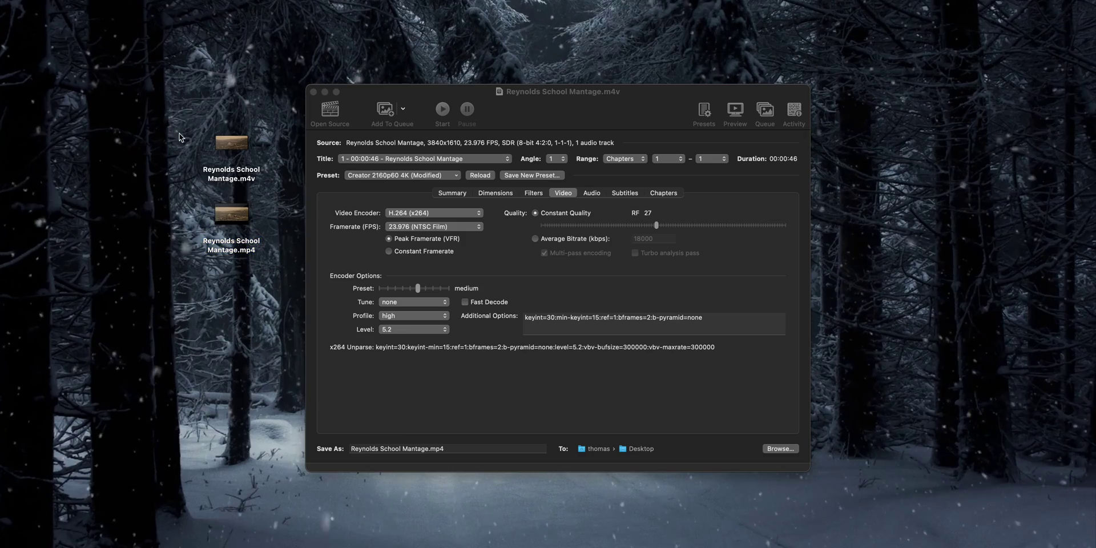
pyautogui.click(237, 246)
pyautogui.press('space')
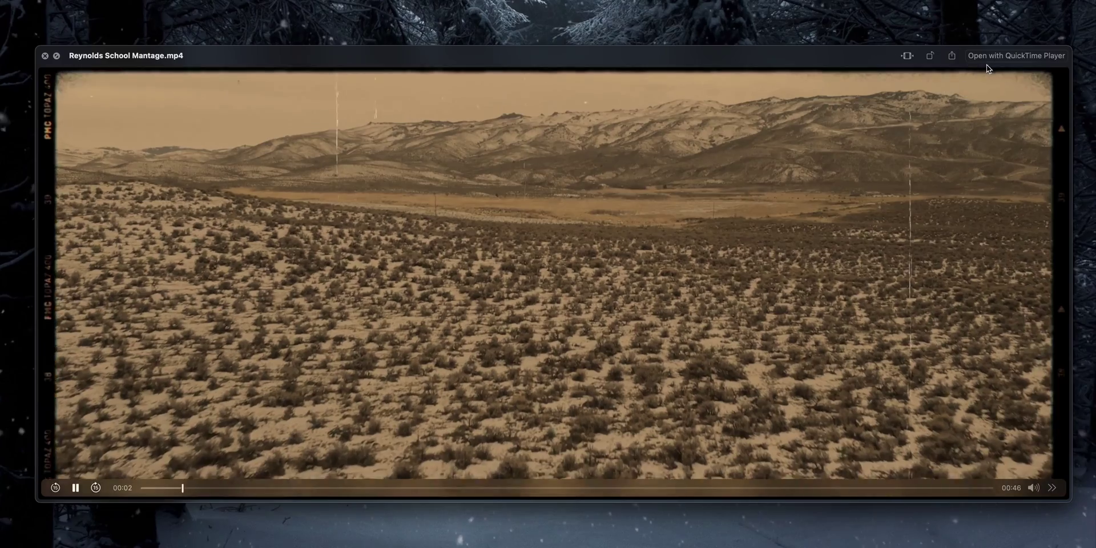
# Switch to QuickTime Player, play the encoded video full screen at a lower volume, and leave the playback.
pyautogui.click(993, 55)
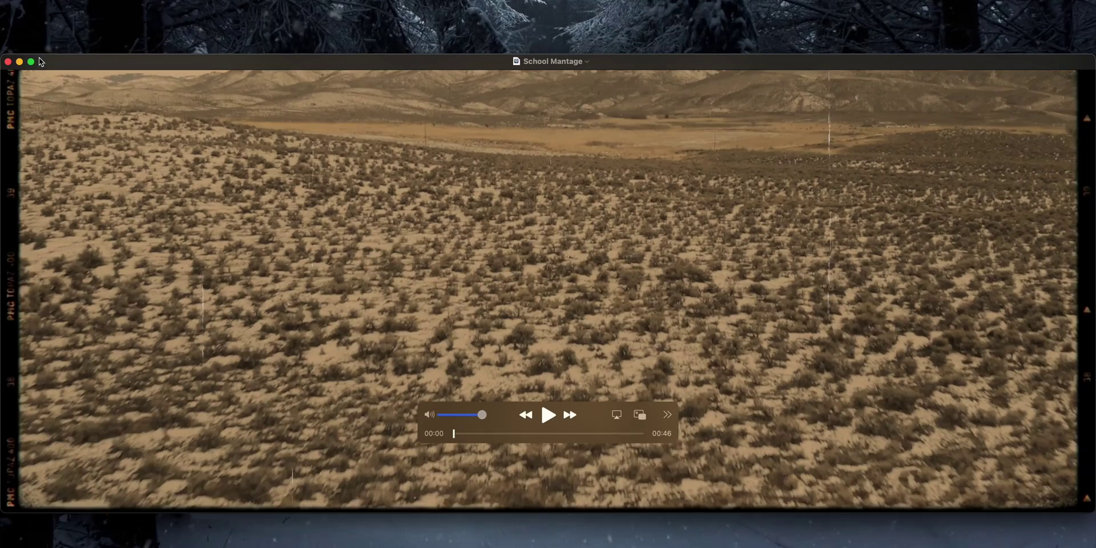
pyautogui.click(30, 61)
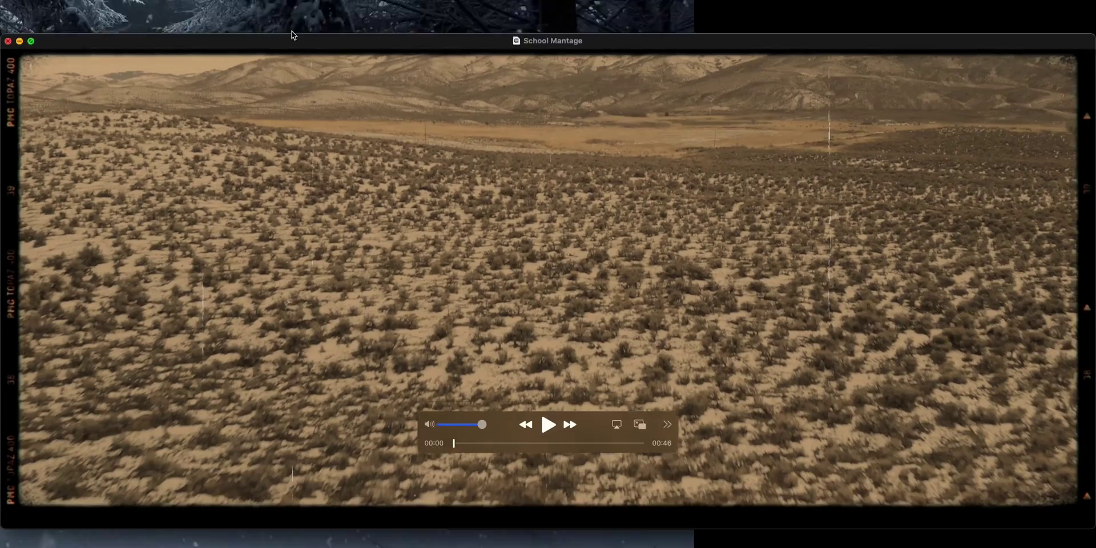
pyautogui.click(466, 457)
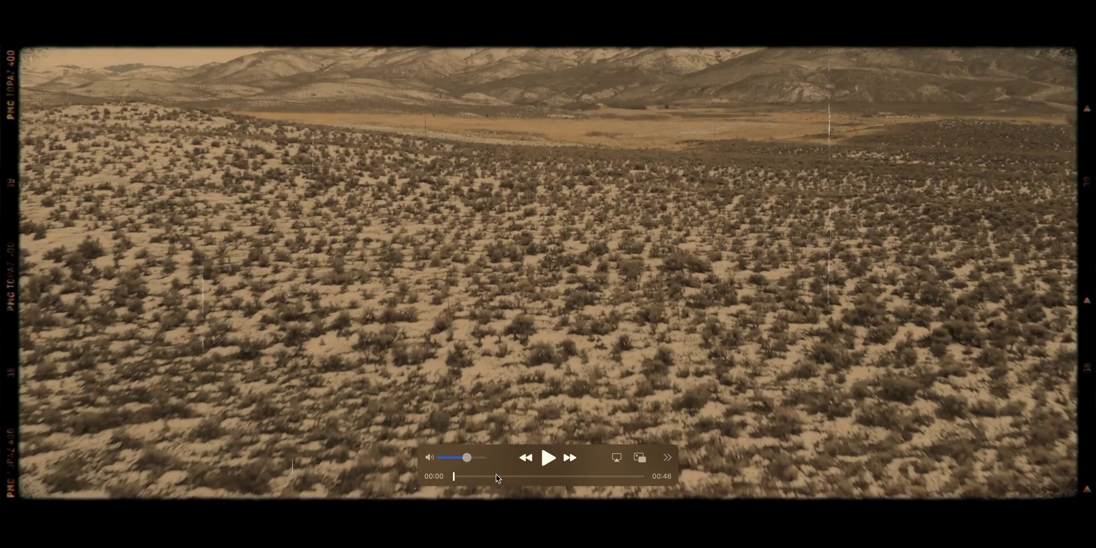
pyautogui.press('space')
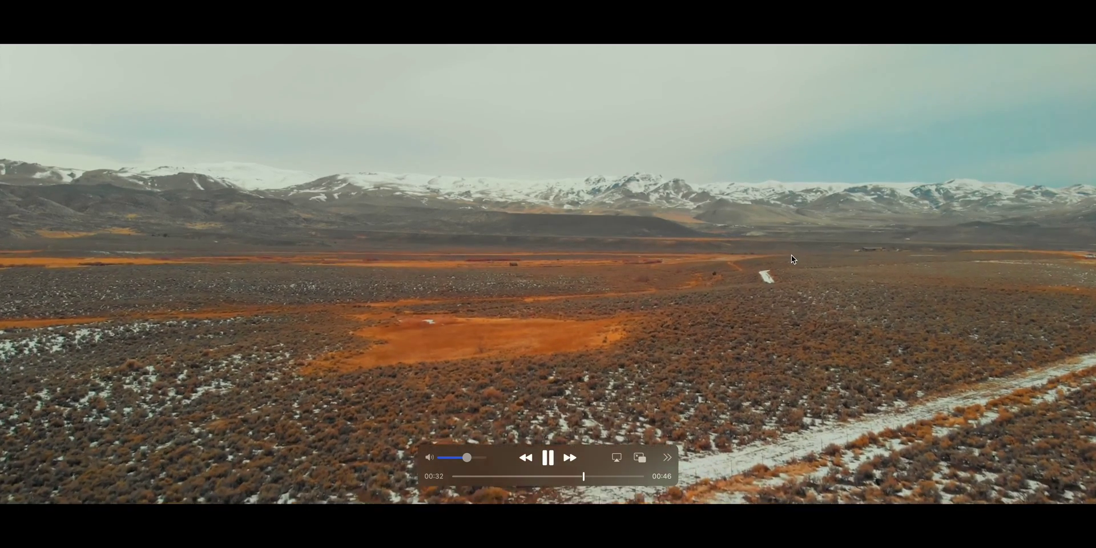
pyautogui.press('Escape')
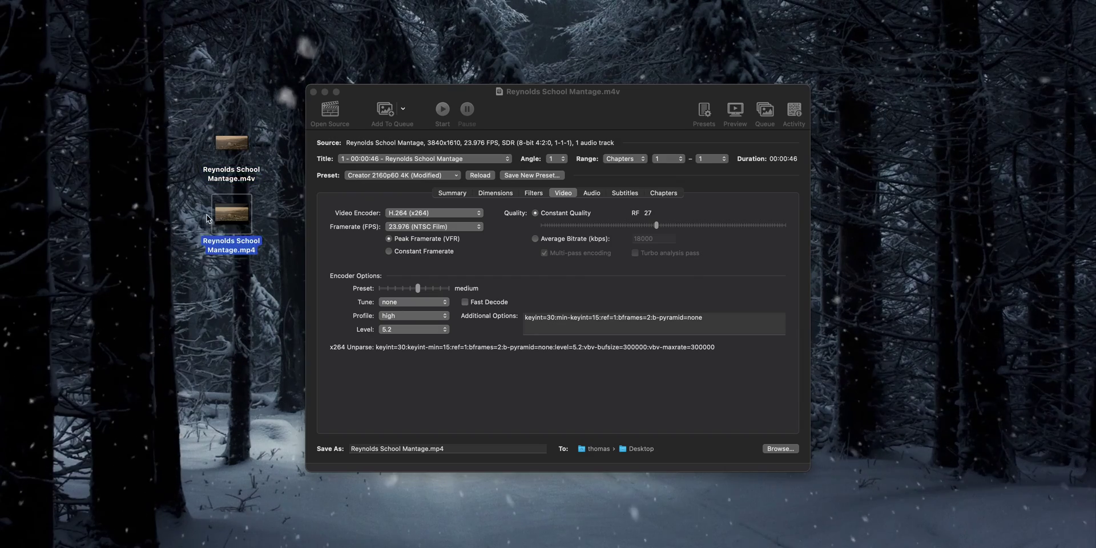
# Check the file information of Reynolds School Mantage.mp4 once more for its size and close it.
pyautogui.press('super+i')
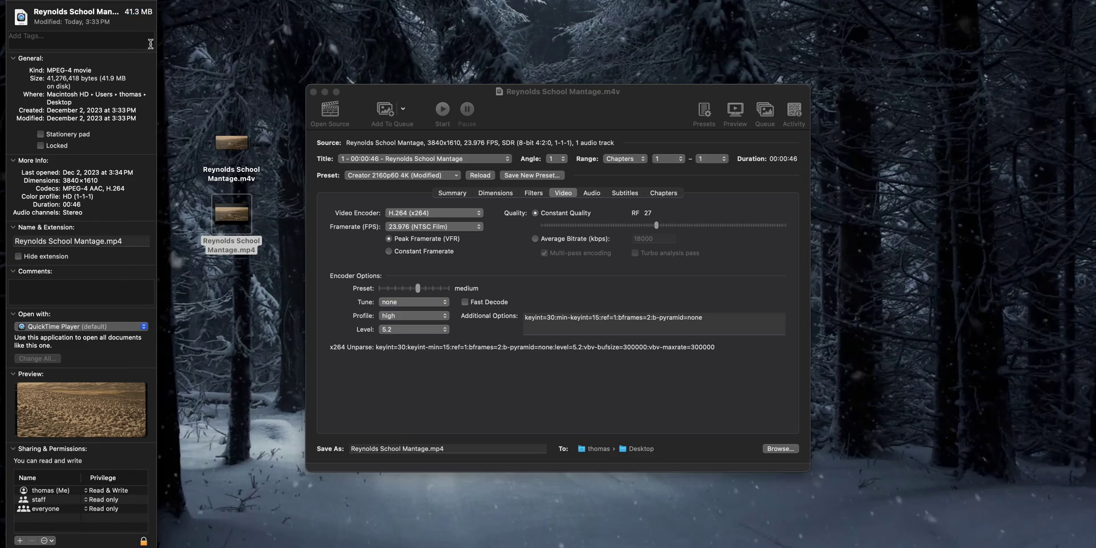
pyautogui.click(13, 2)
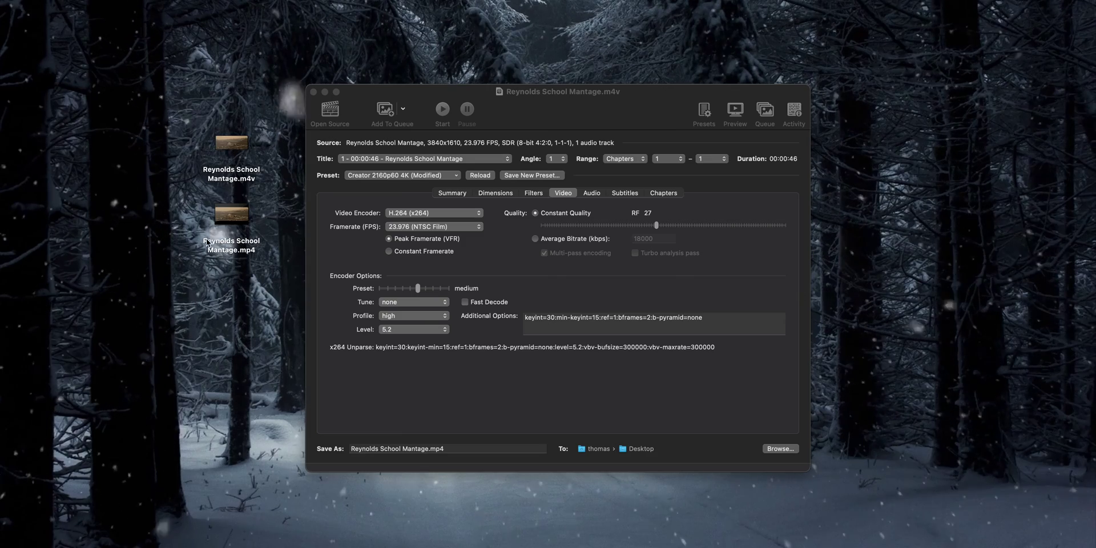
pyautogui.moveTo(283, 292); pyautogui.dragTo(203, 124)
pyautogui.click(247, 287)
pyautogui.moveTo(247, 287); pyautogui.dragTo(215, 269)
pyautogui.click(256, 285)
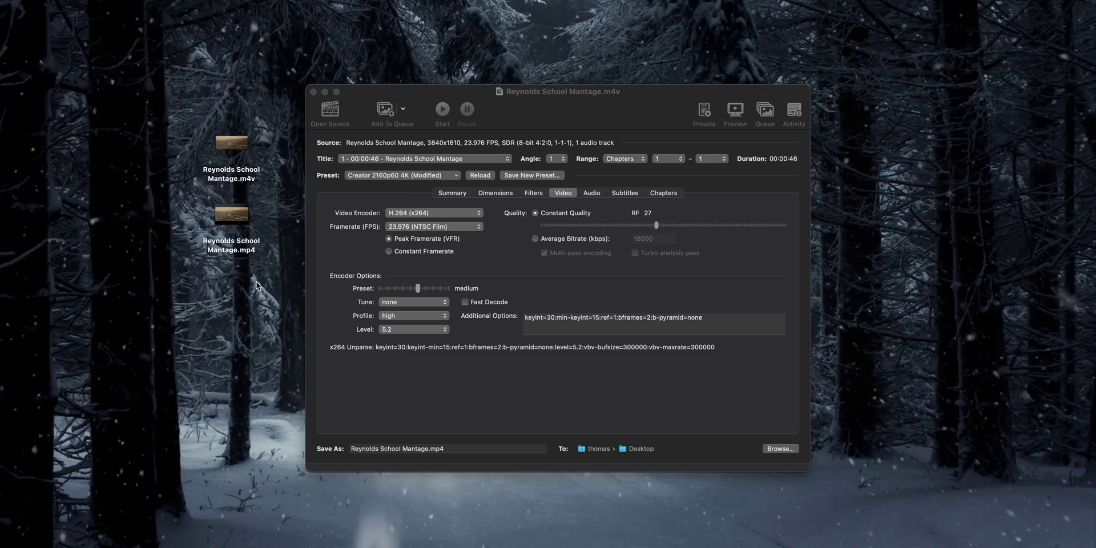